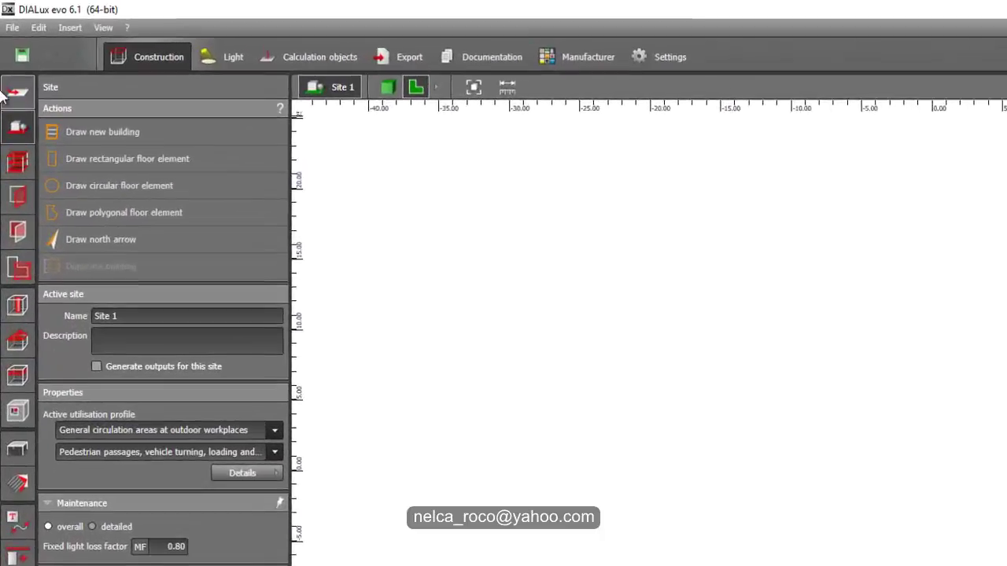
- Set length units to Imperial system in File > Settings > General settings
click(12, 28)
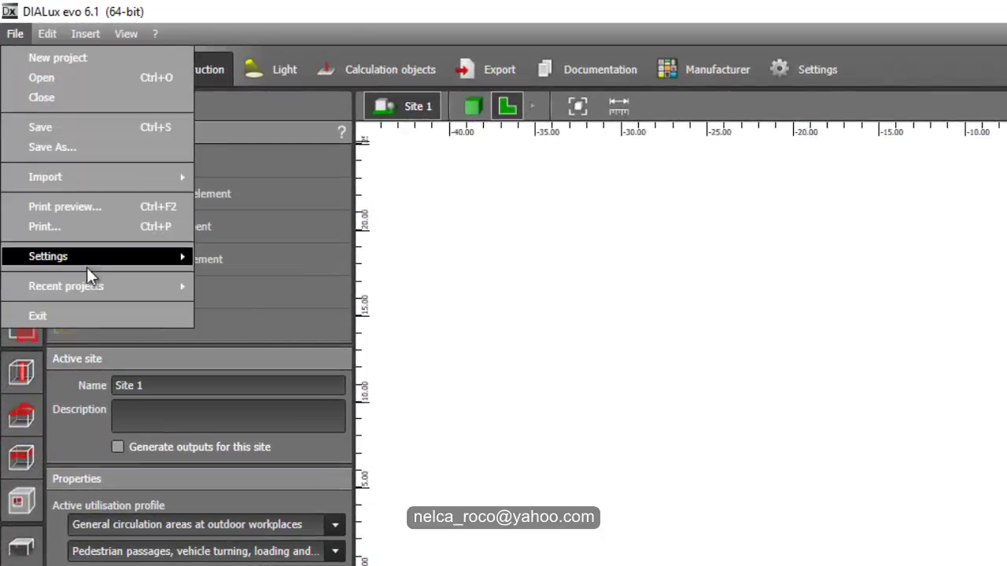
mouse_move(92, 259)
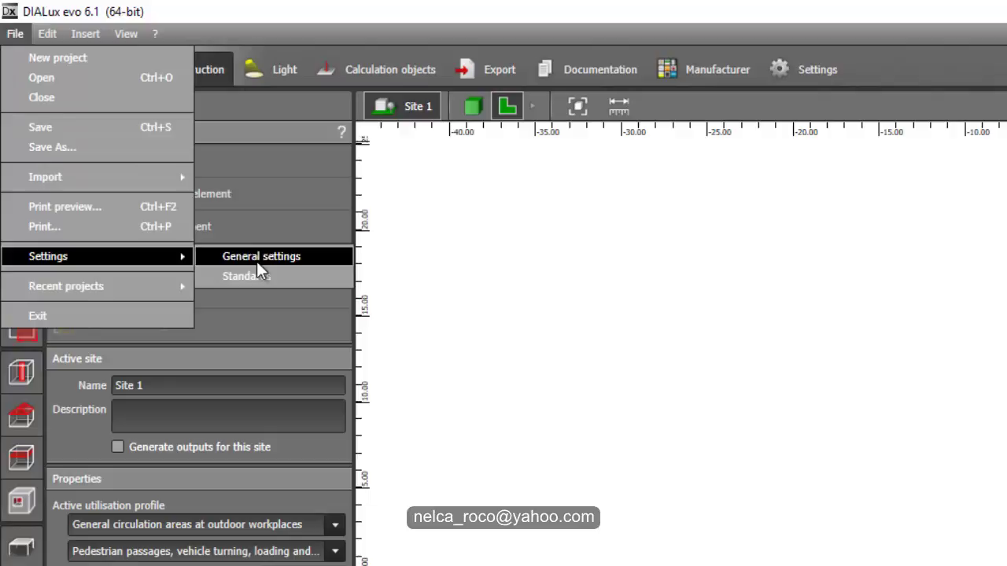
click(278, 260)
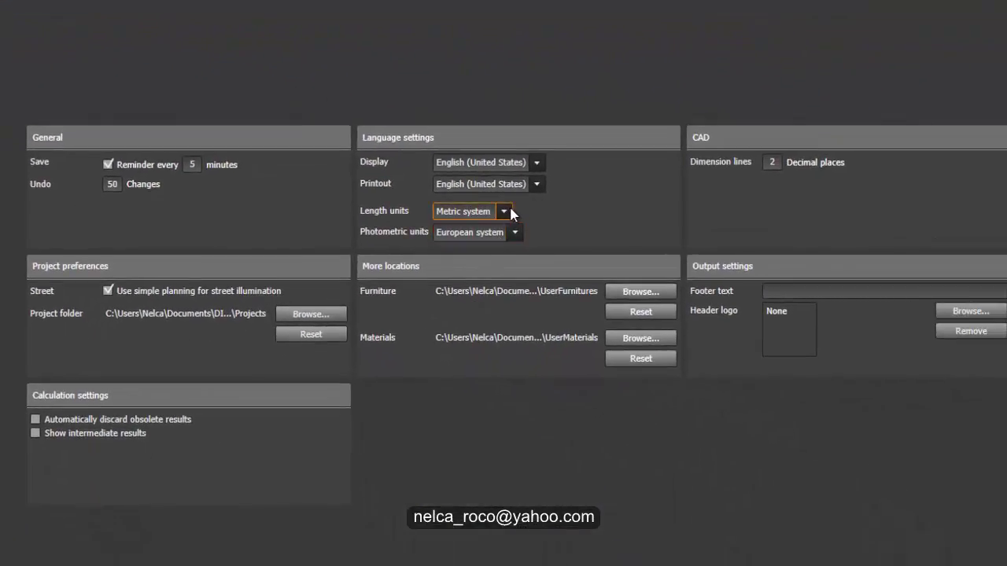
click(504, 211)
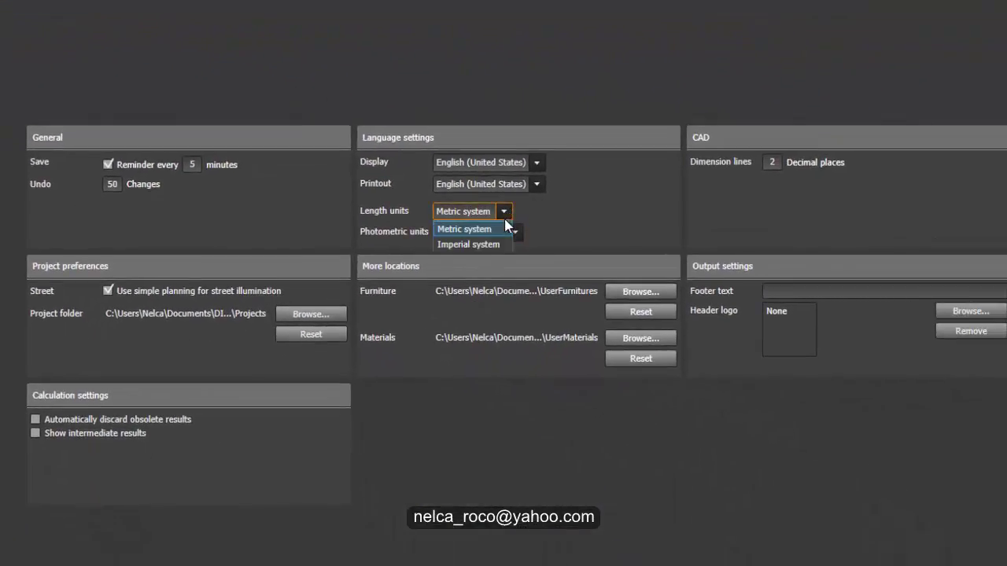
click(496, 241)
- Set photometric units to Imperial system, keeping length units on Imperial system
click(502, 232)
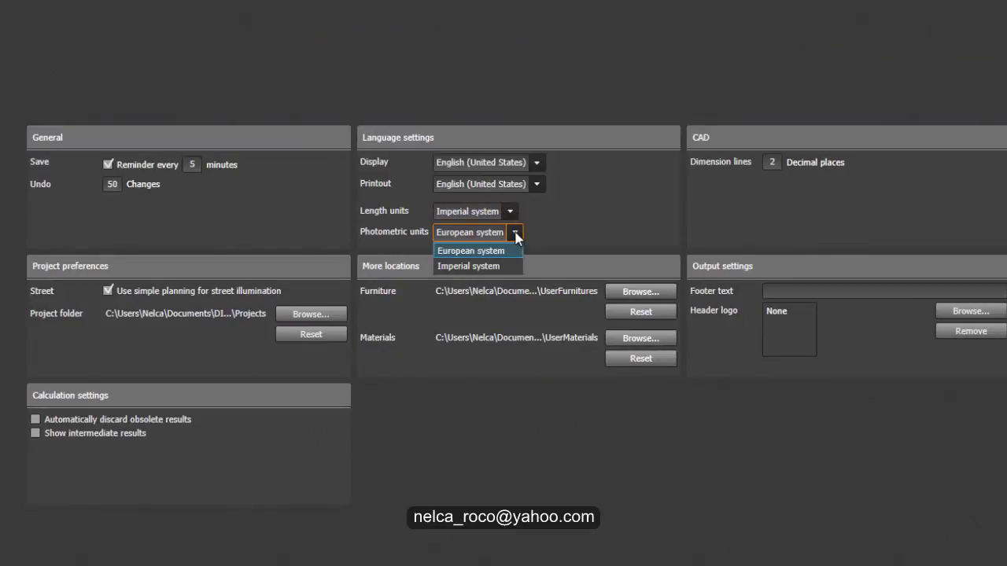
click(503, 264)
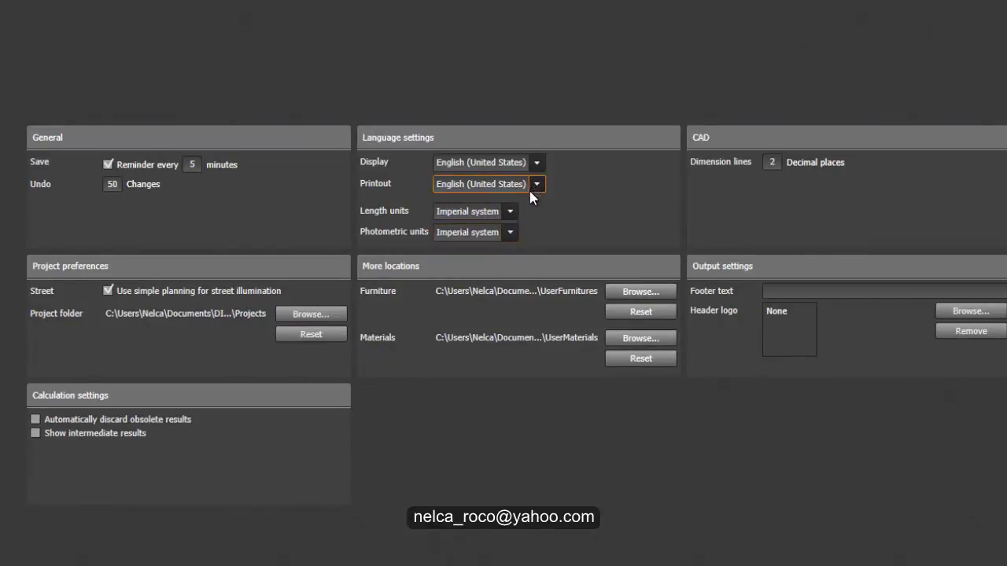
click(510, 211)
click(549, 221)
click(510, 232)
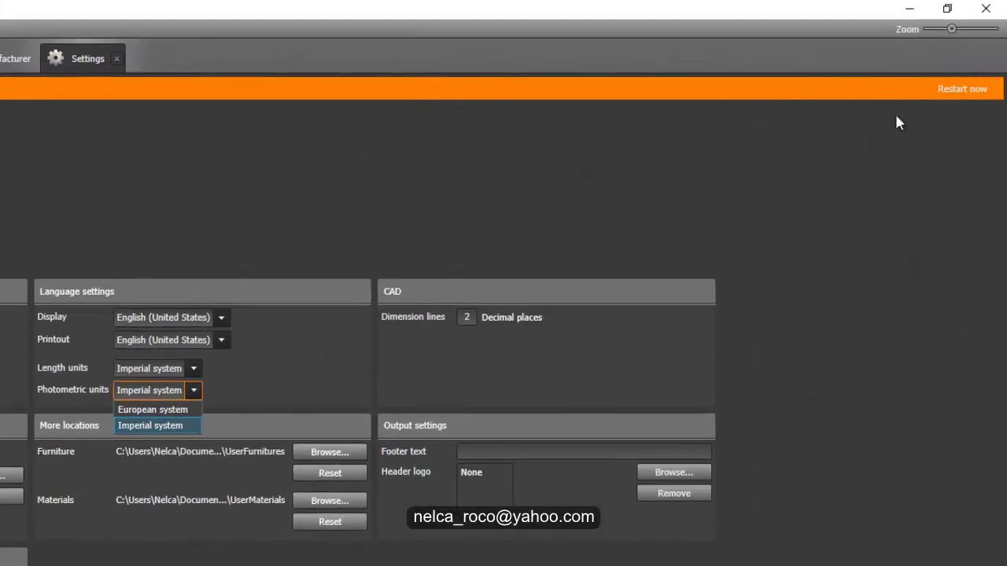
click(314, 391)
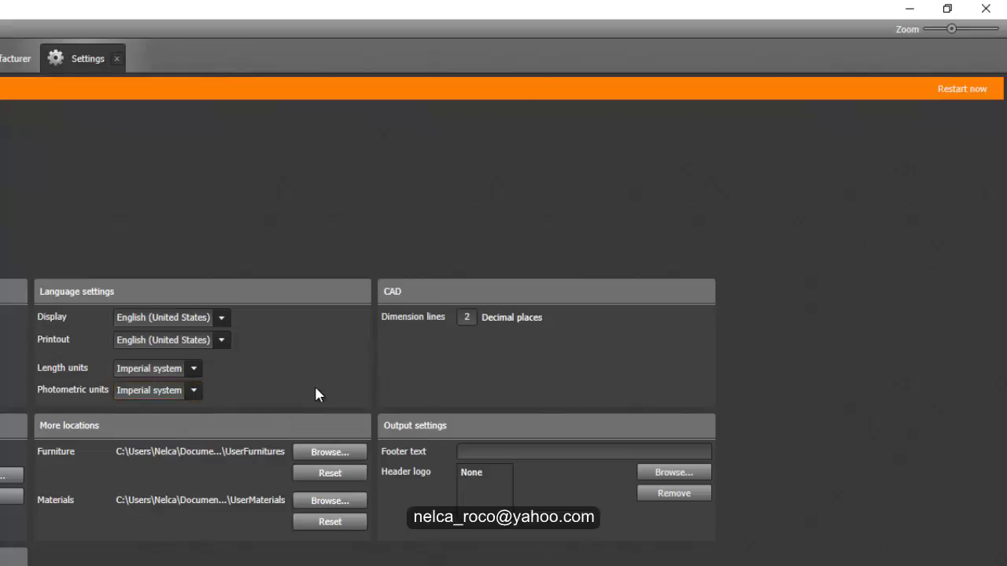
- Keep English (United States) as both the display and printout language
click(197, 317)
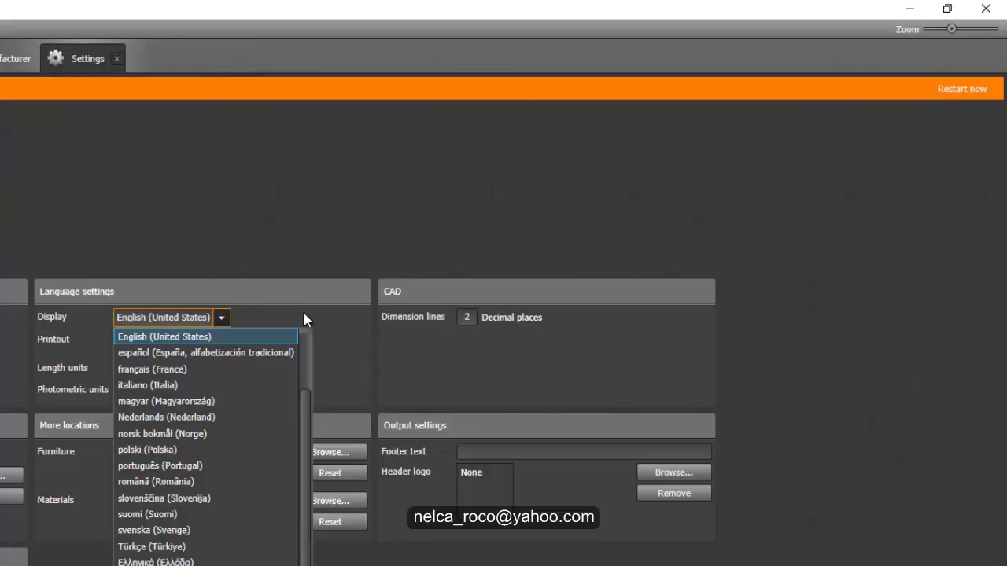
drag(310, 407, 309, 367)
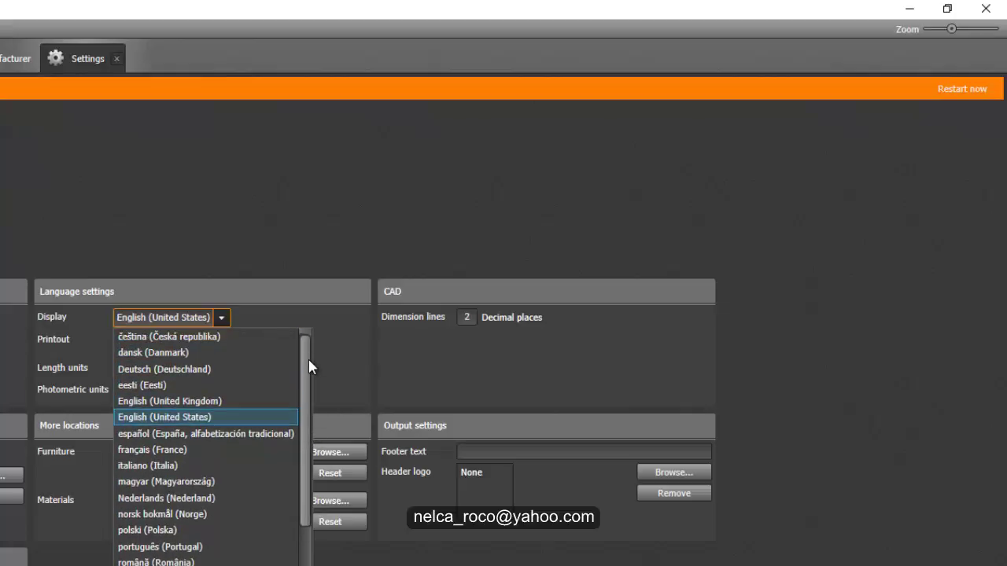
click(329, 346)
click(206, 342)
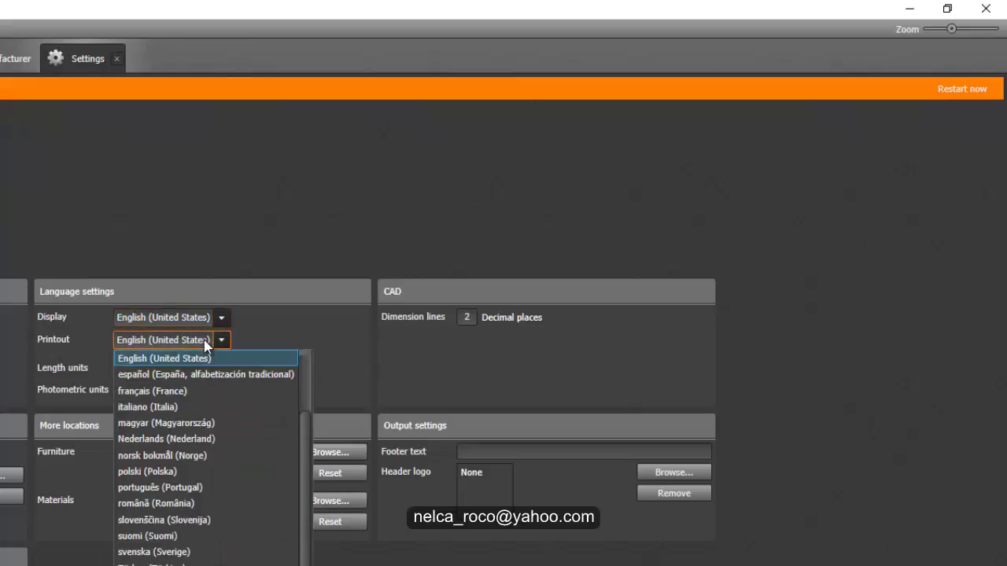
click(271, 323)
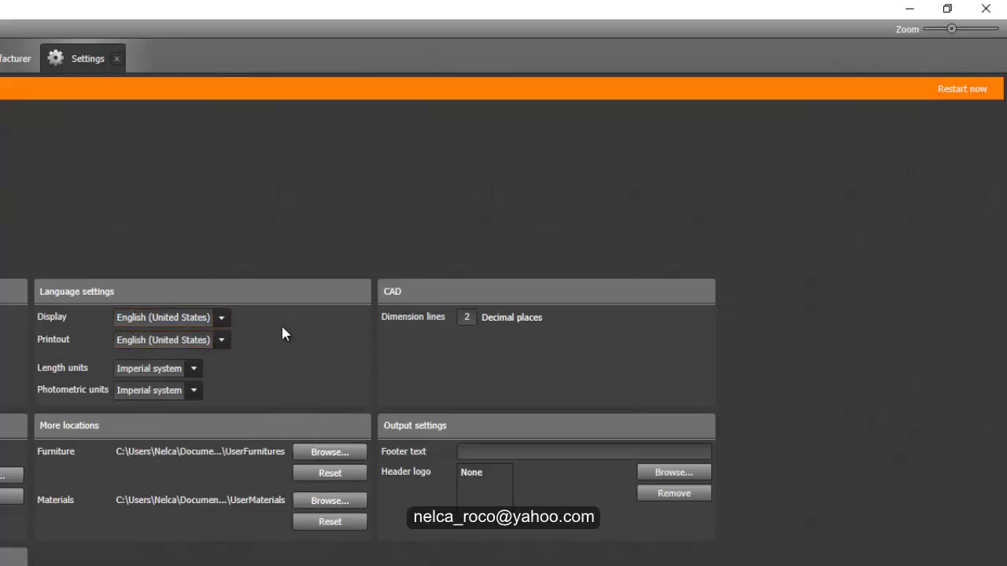
- Confirm length and photometric units read Imperial system, then restart DIALux evo
click(159, 371)
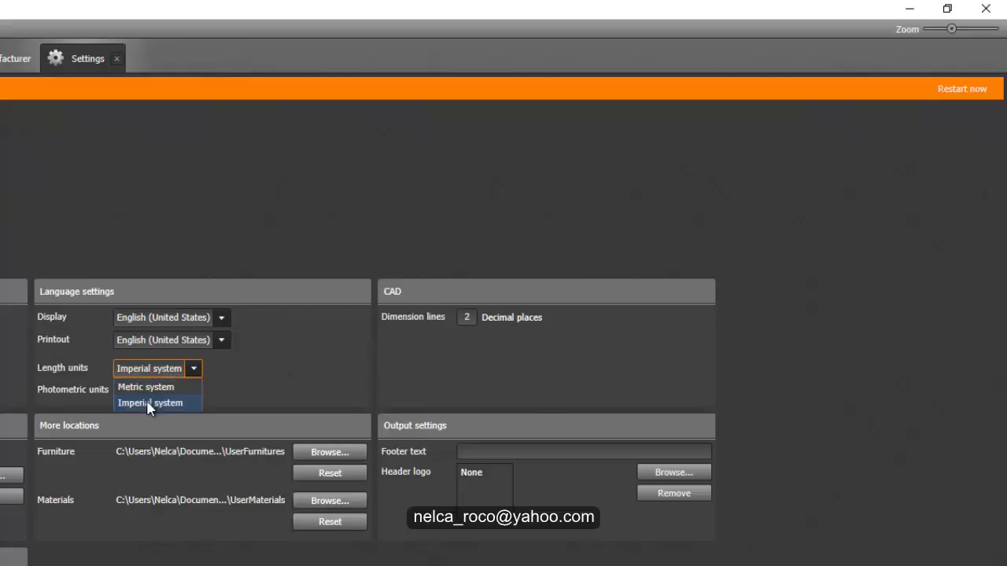
click(212, 391)
click(192, 390)
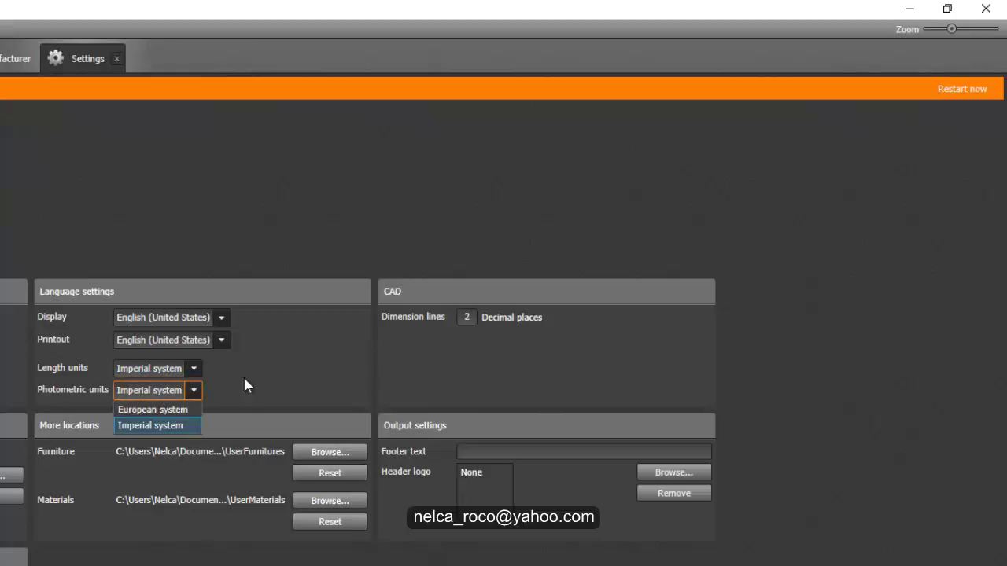
click(264, 386)
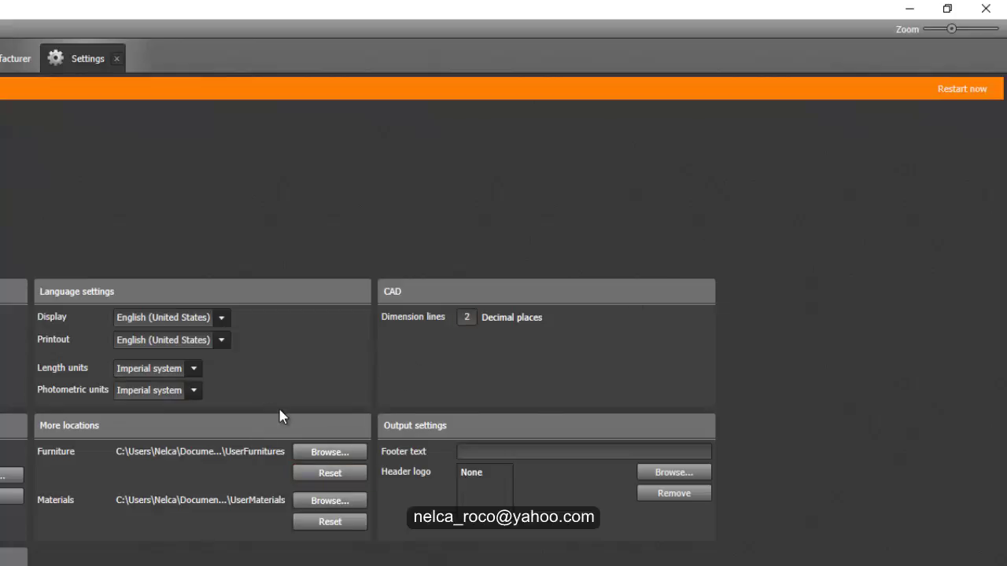
click(963, 88)
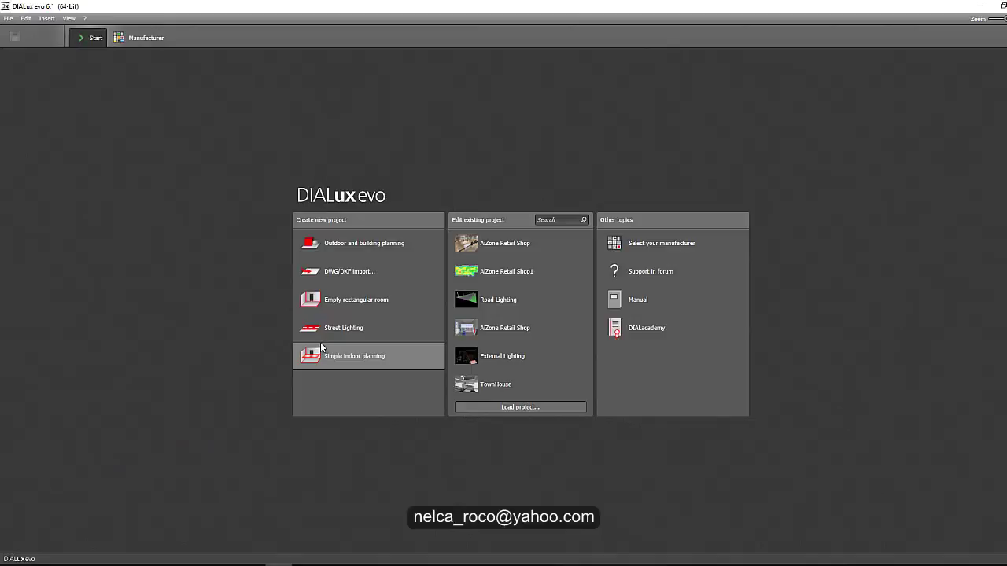
- Create a new Outdoor and building planning project from the start screen
click(341, 245)
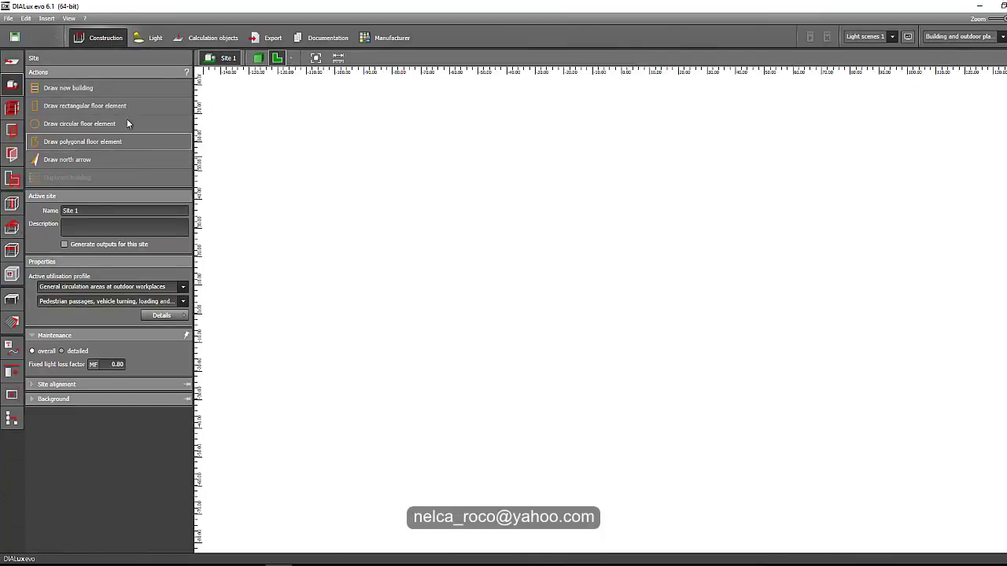
- Draw a four-cornered Building 1 outline on Site 1 and close it
click(130, 88)
click(391, 191)
click(504, 191)
click(494, 299)
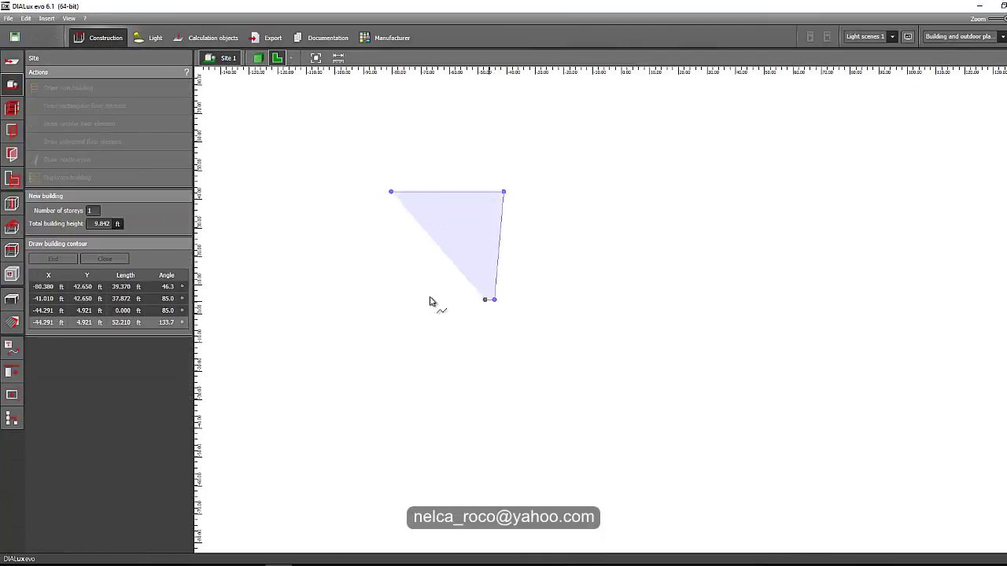
click(391, 290)
right_click(419, 239)
click(437, 245)
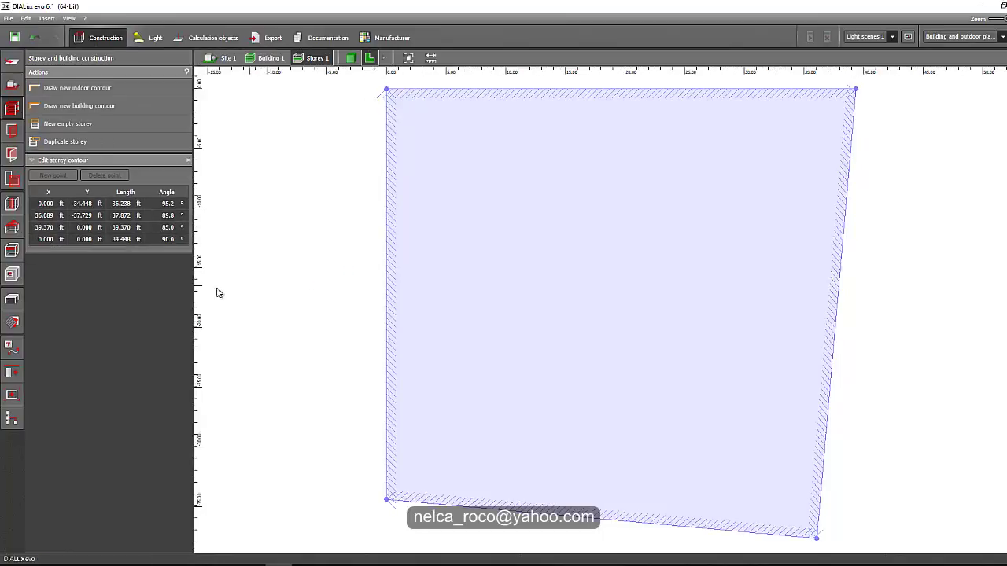
- Draw and close an indoor contour for Room 1, then return to Site 1
click(41, 88)
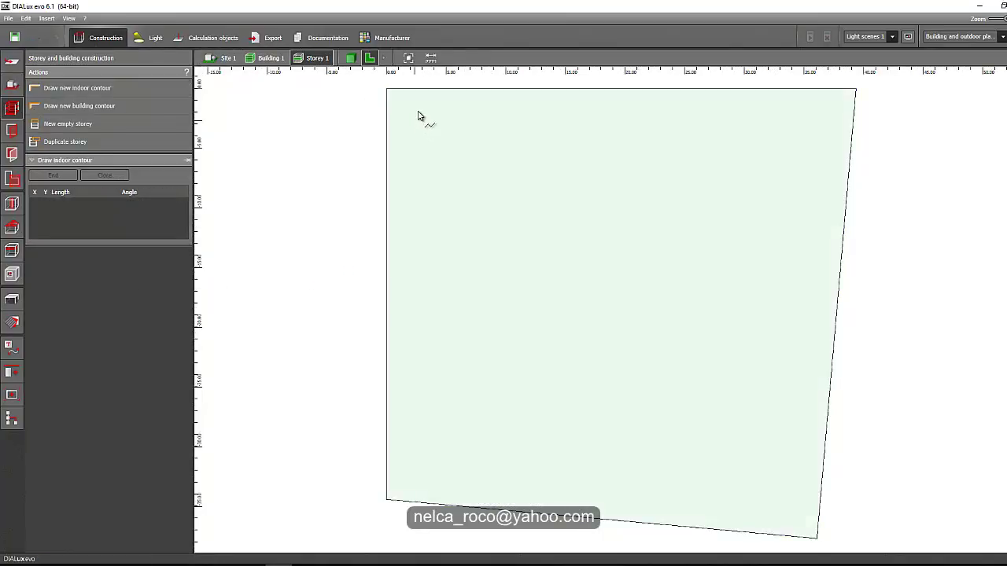
click(426, 108)
click(832, 107)
click(805, 512)
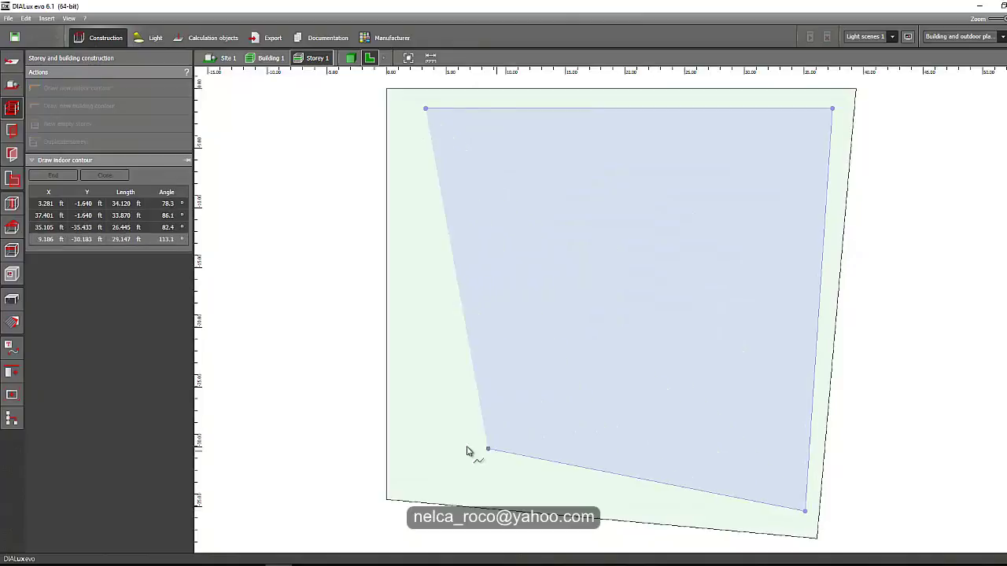
right_click(472, 369)
click(505, 381)
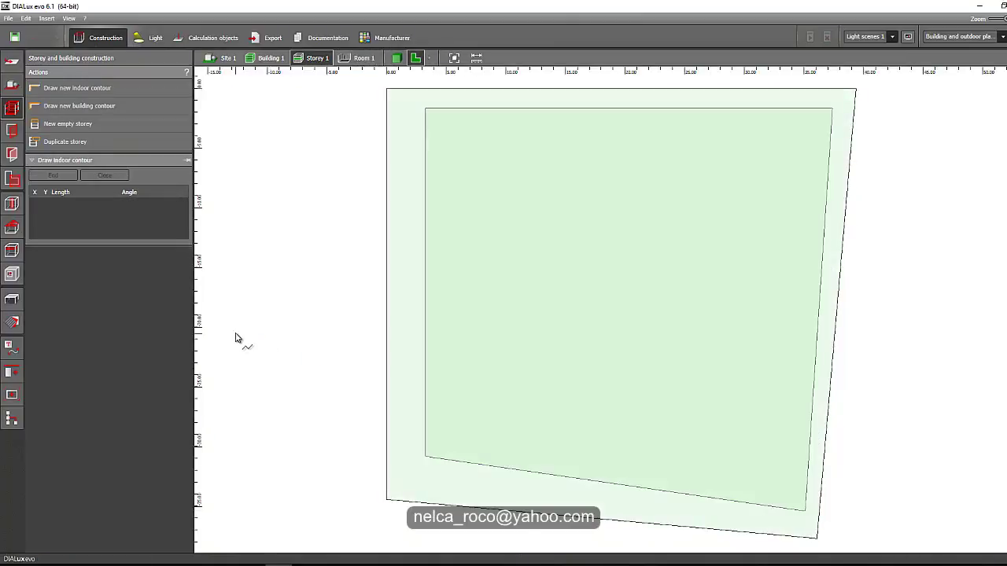
click(12, 84)
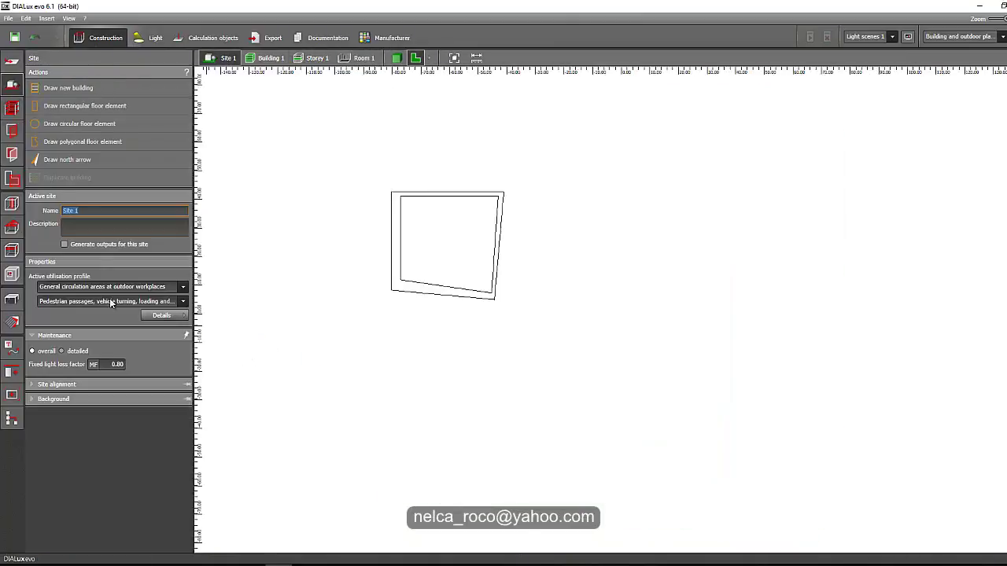
- Check Storey 1's properties: 9.186 ft storey height and 0.656 ft floor thickness
click(12, 108)
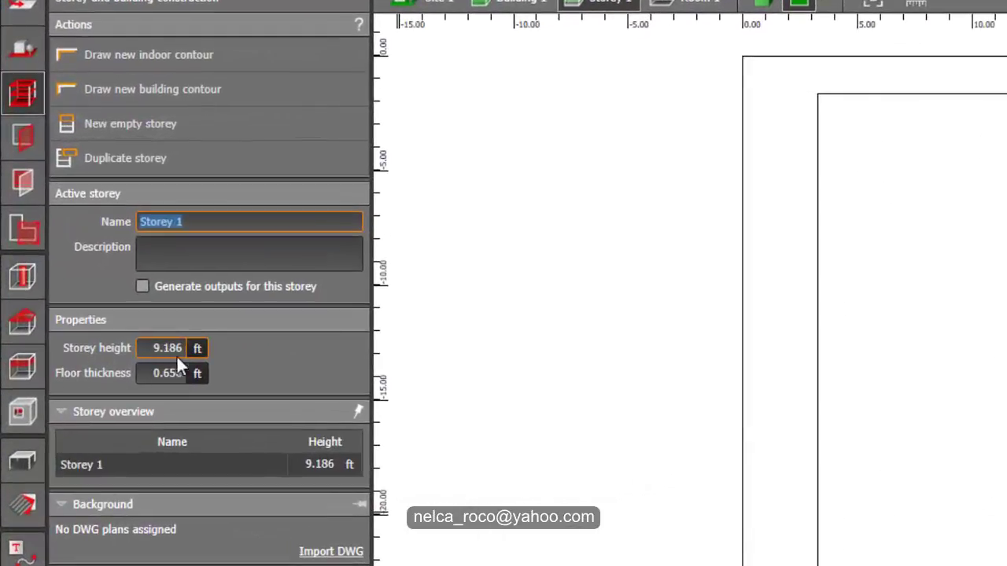
click(176, 352)
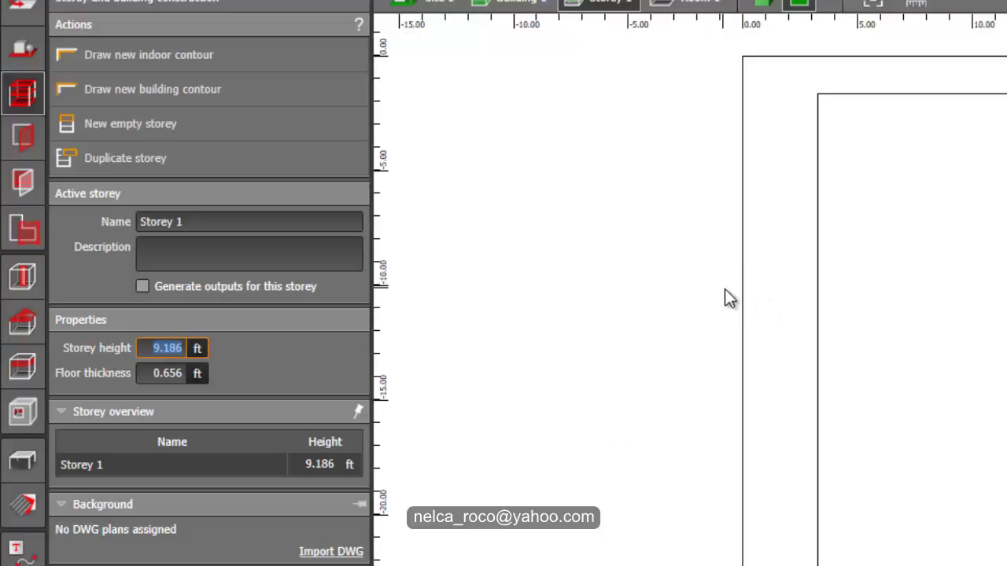
scroll(704, 244, down, 2)
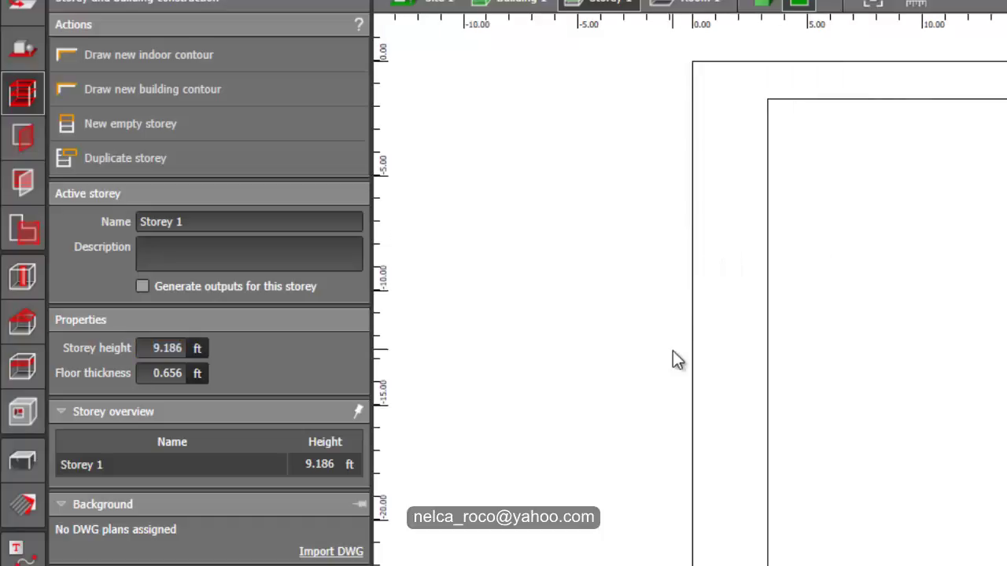